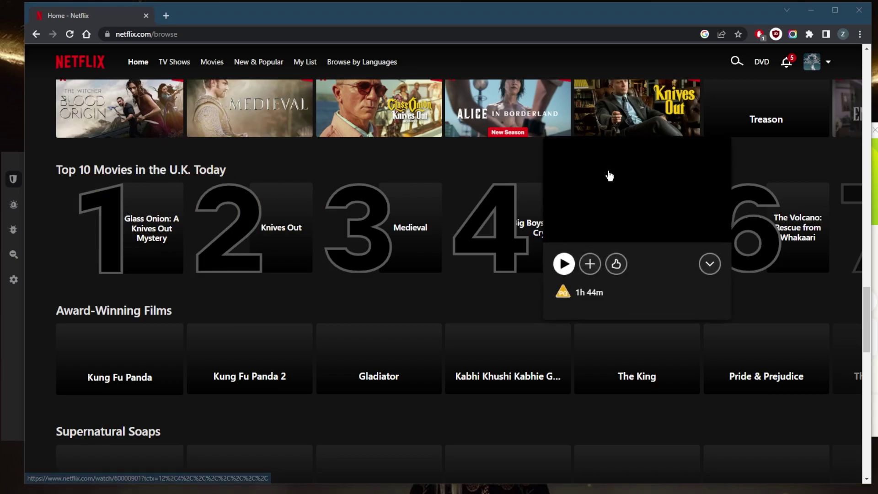
Bring the ExpressVPN window, connected to UK - London, in front of the Netflix UK page
left_click(874, 192)
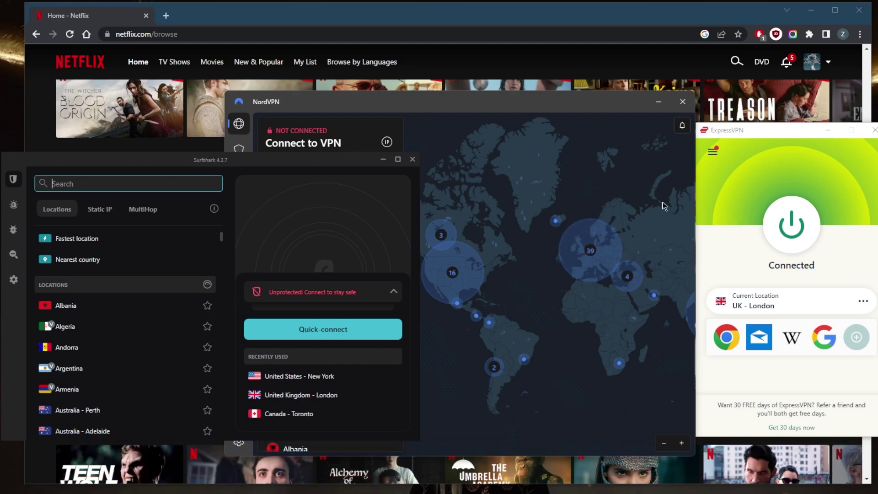
Disconnect ExpressVPN from UK - London and check that NordVPN and Surfshark are unconnected
left_click(797, 226)
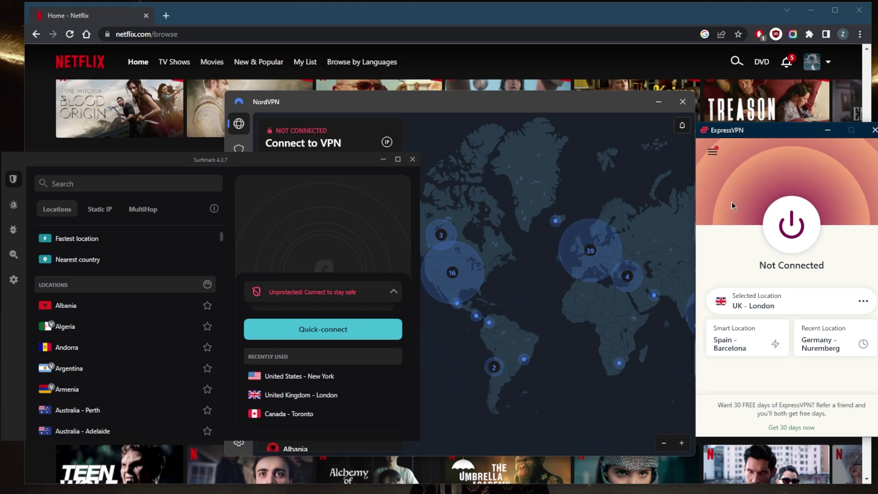
left_click(670, 206)
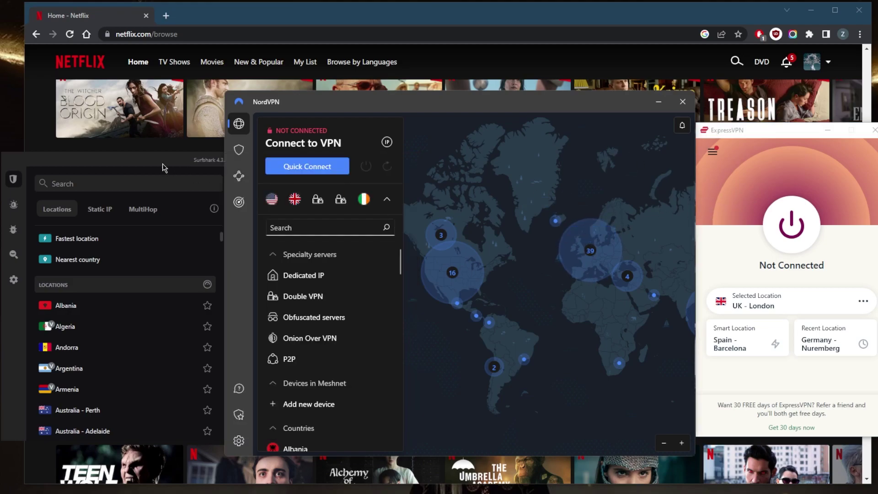
left_click(162, 182)
left_click(712, 151)
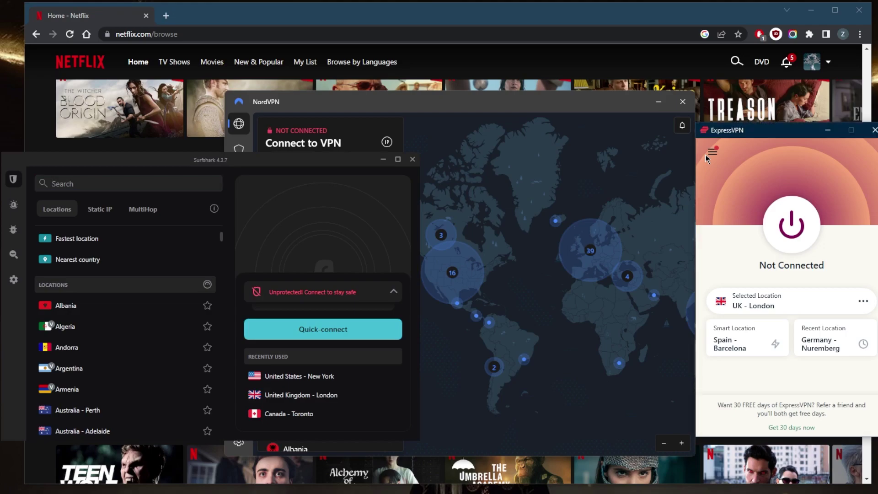
Pick USA - Chicago under Americas > United States in All Locations and connect
left_click(727, 167)
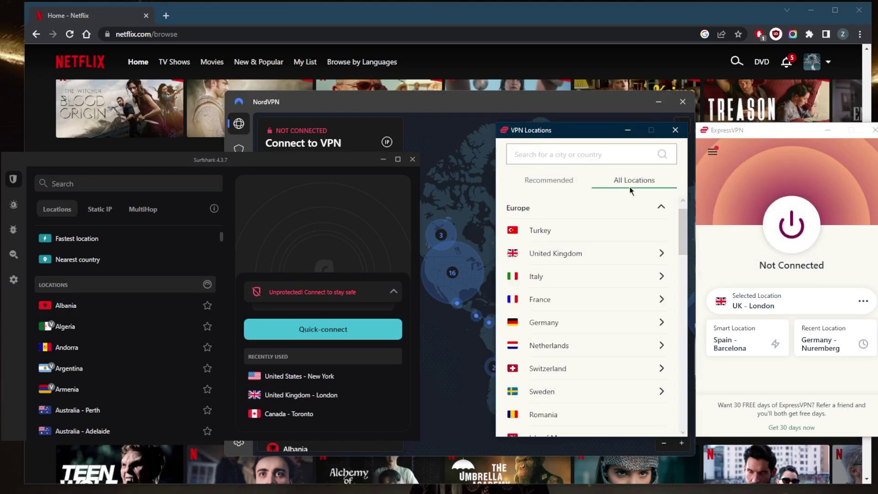
left_click(660, 207)
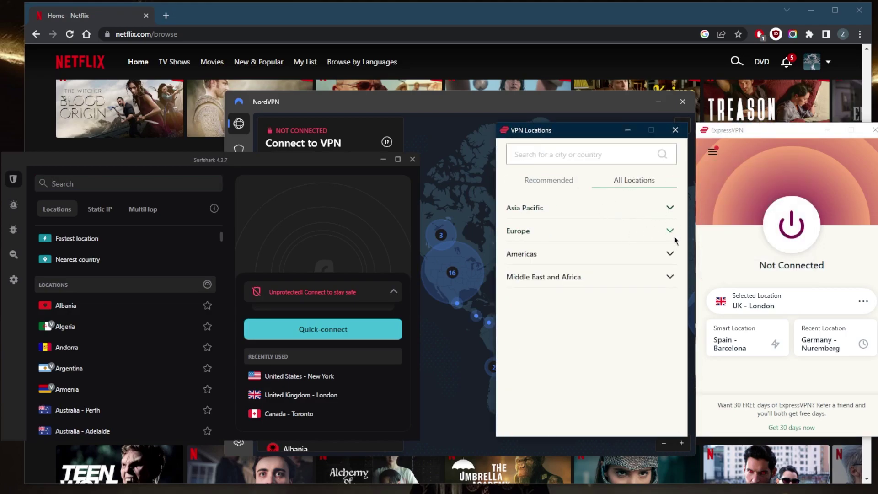
left_click(670, 253)
left_click(548, 276)
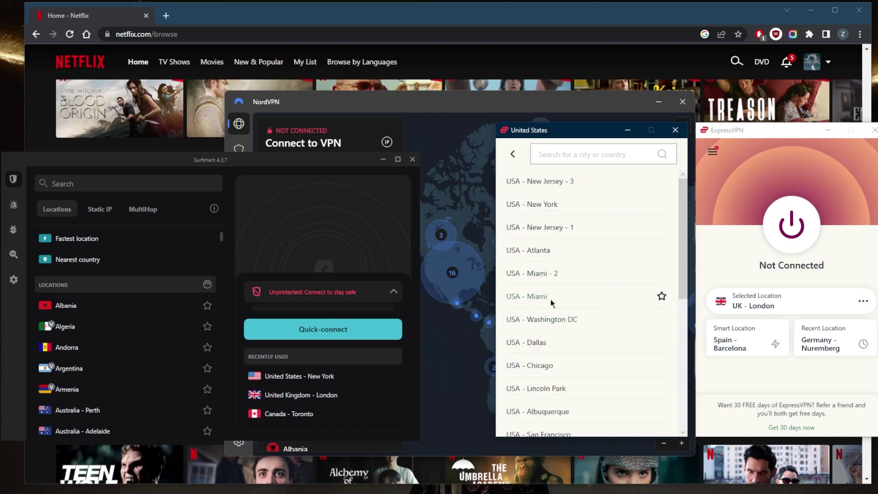
left_click(549, 371)
left_click(788, 223)
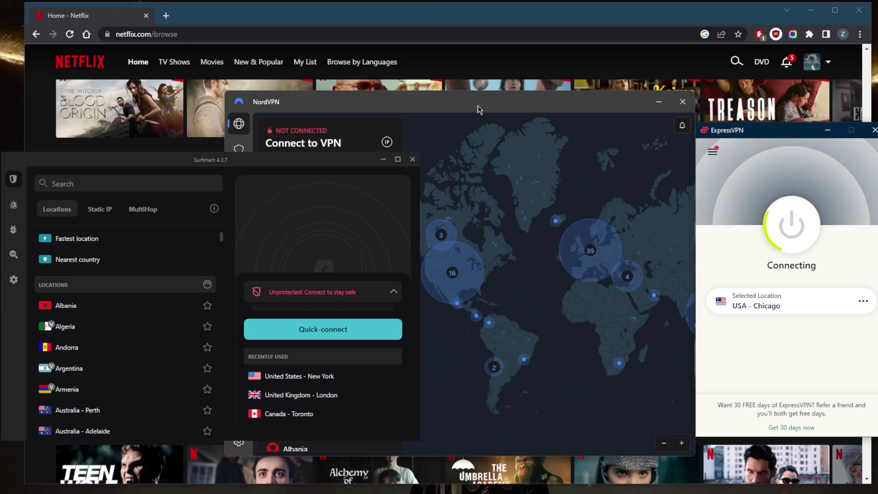
left_click(400, 21)
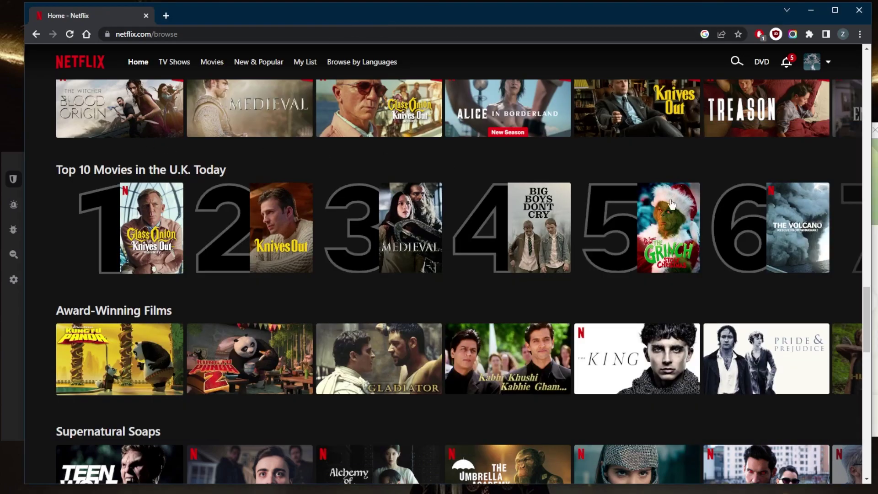
Reload Netflix over the Chicago connection to show Top 10 Movies in the U.S. Today
key("F5")
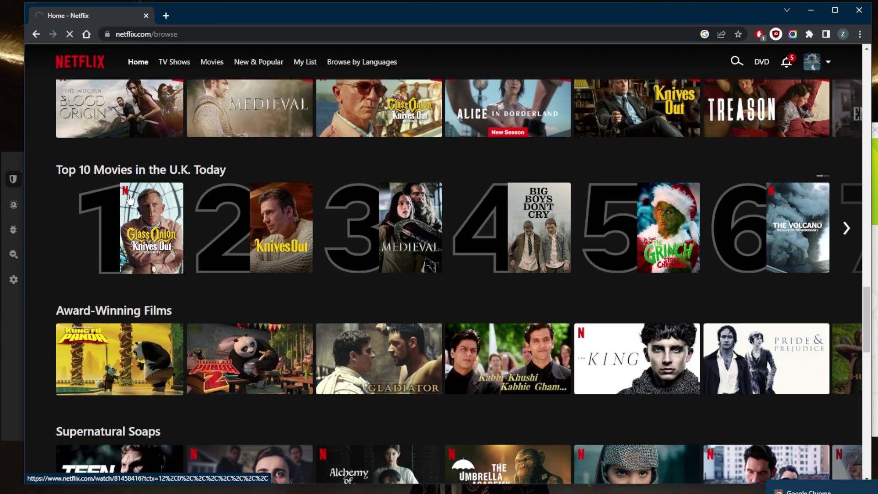
scroll(194, 246, "down", 3)
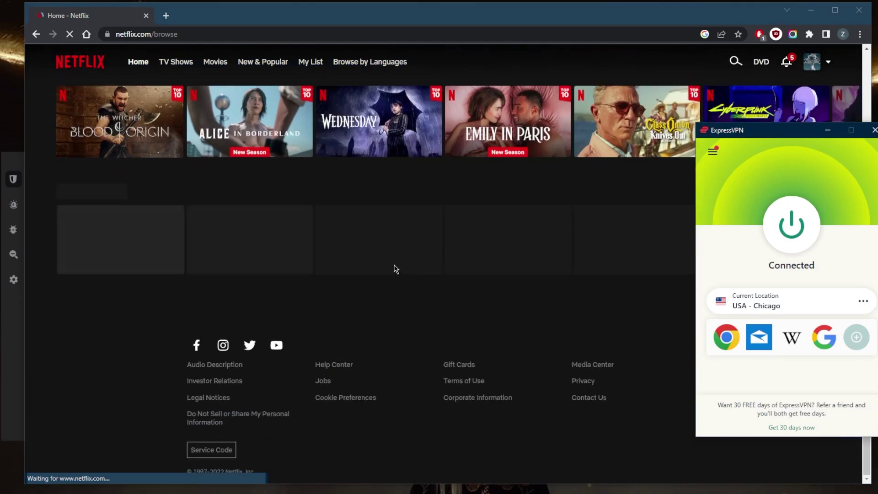
scroll(357, 267, "down", 3)
scroll(324, 253, "down", 3)
scroll(201, 211, "down", 2)
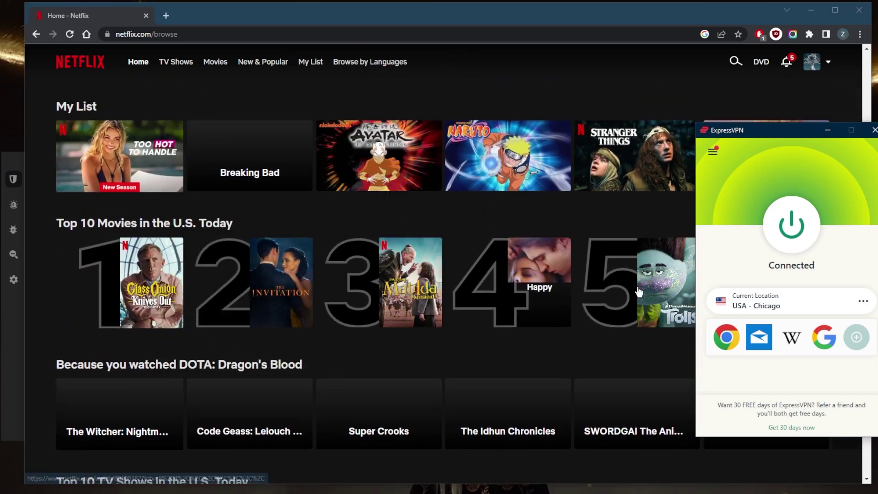
Switch the NordVPN and Surfshark windows back over the Netflix page with Alt-Tab
key("alt+Tab")
key("alt+Tab")
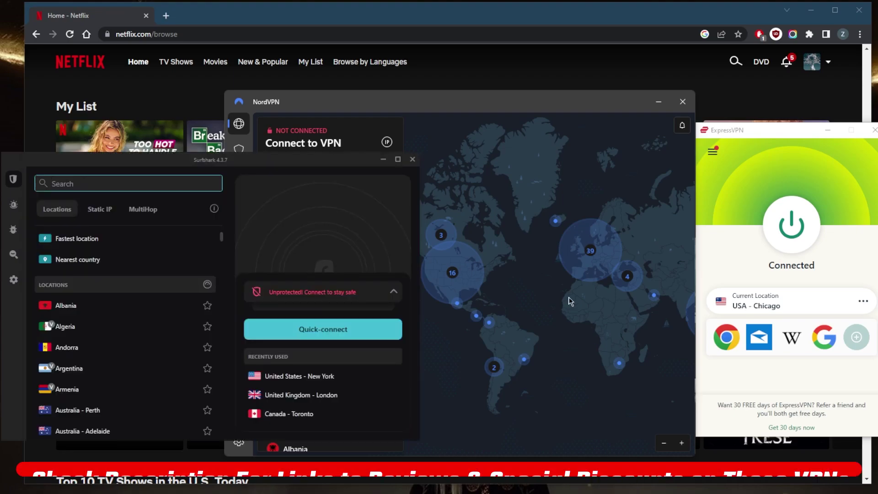